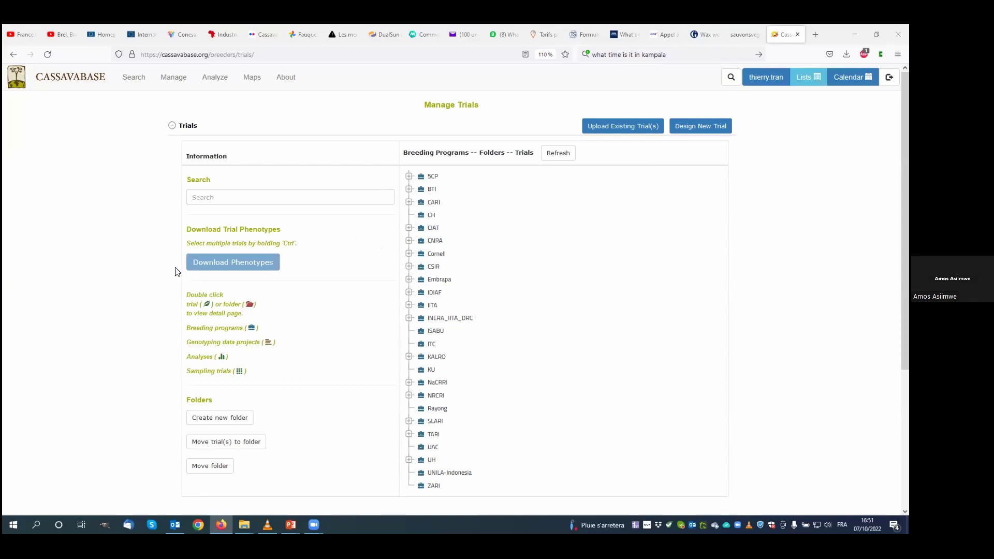
- Open the Cassavabase home page and look over its introduction and project links
{"action": "left_click", "coordinate": [140, 83]}
{"action": "left_click", "coordinate": [94, 81]}
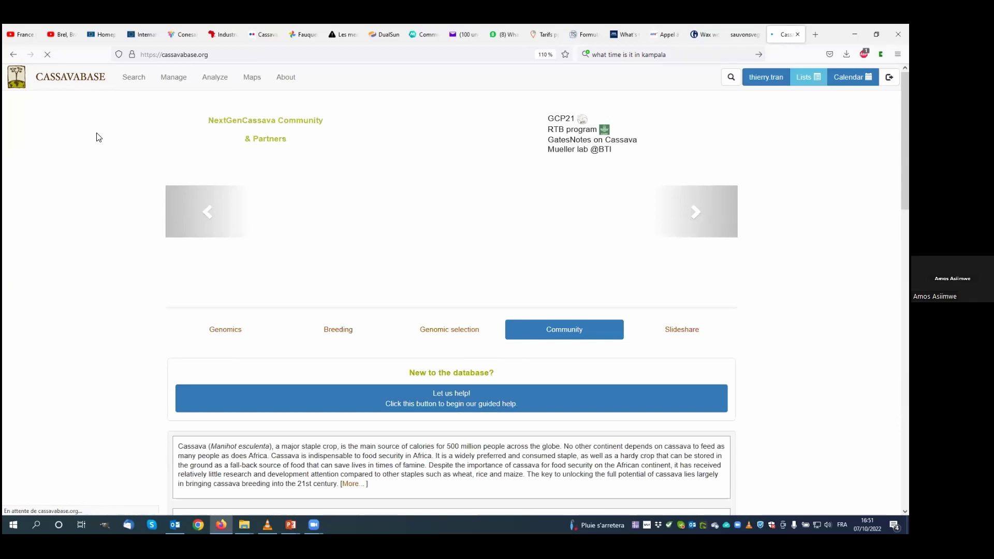
{"action": "scroll", "coordinate": [98, 137], "scroll_direction": "down", "scroll_amount": 2}
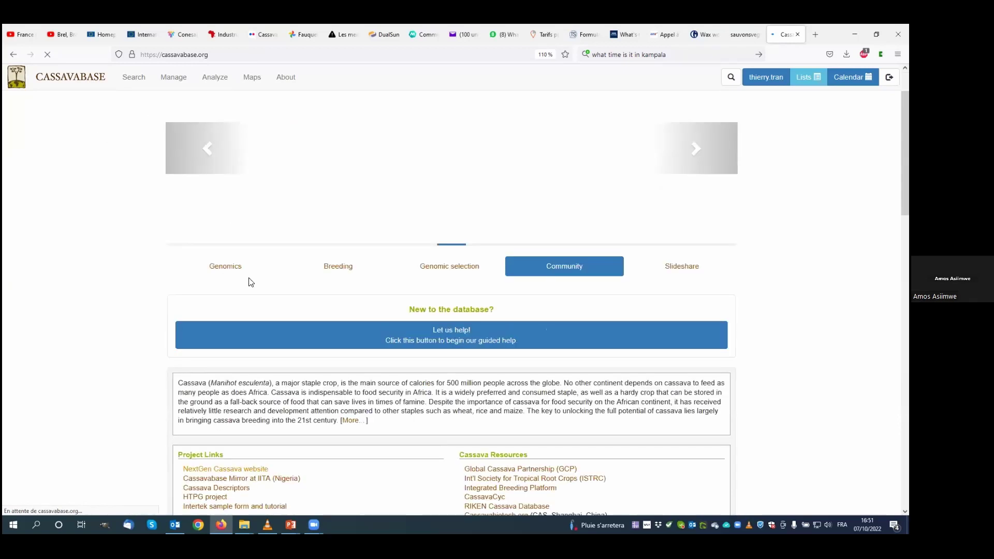
{"action": "scroll", "coordinate": [293, 329], "scroll_direction": "up", "scroll_amount": 2}
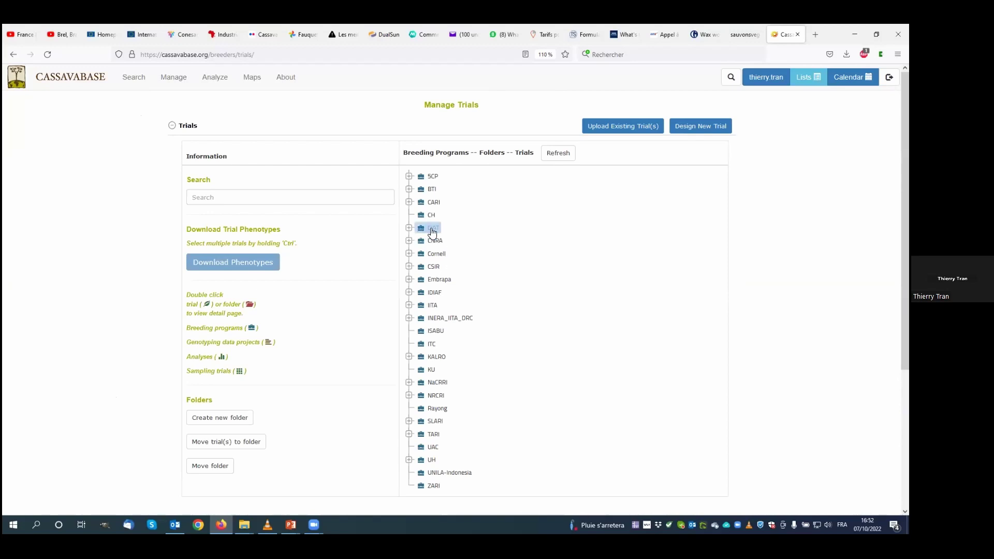
- Expand the CIAT breeding program in the trials tree and list the trials in its CIAT_2020 folder
{"action": "double_click", "coordinate": [431, 230]}
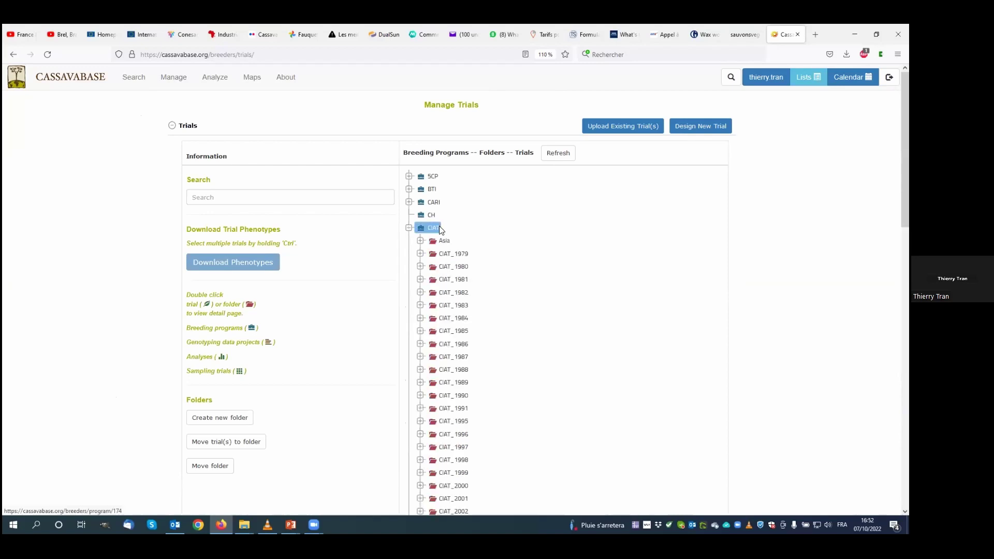
{"action": "scroll", "coordinate": [465, 265], "scroll_direction": "down", "scroll_amount": 5}
{"action": "left_click", "coordinate": [466, 264]}
{"action": "scroll", "coordinate": [466, 207], "scroll_direction": "down", "scroll_amount": 4}
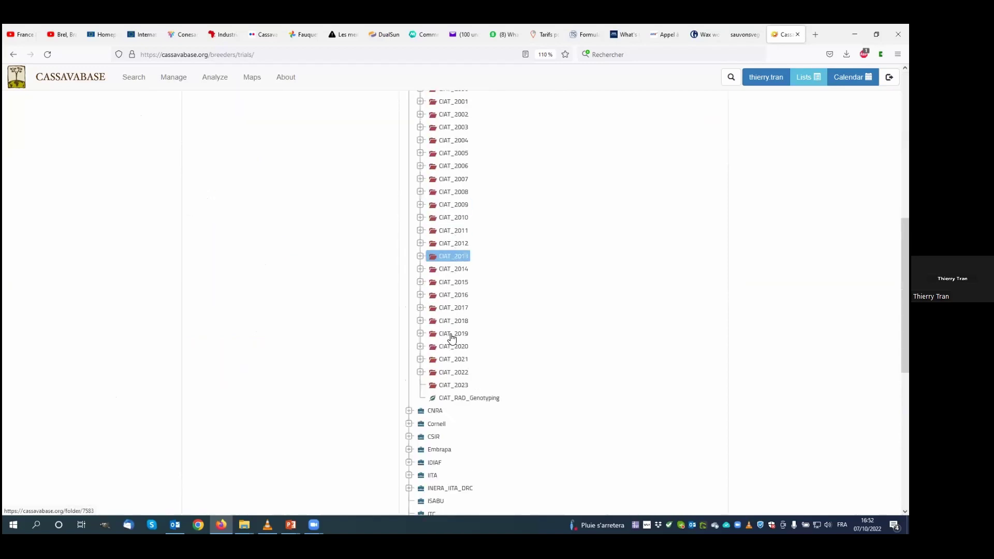
{"action": "left_click", "coordinate": [420, 347]}
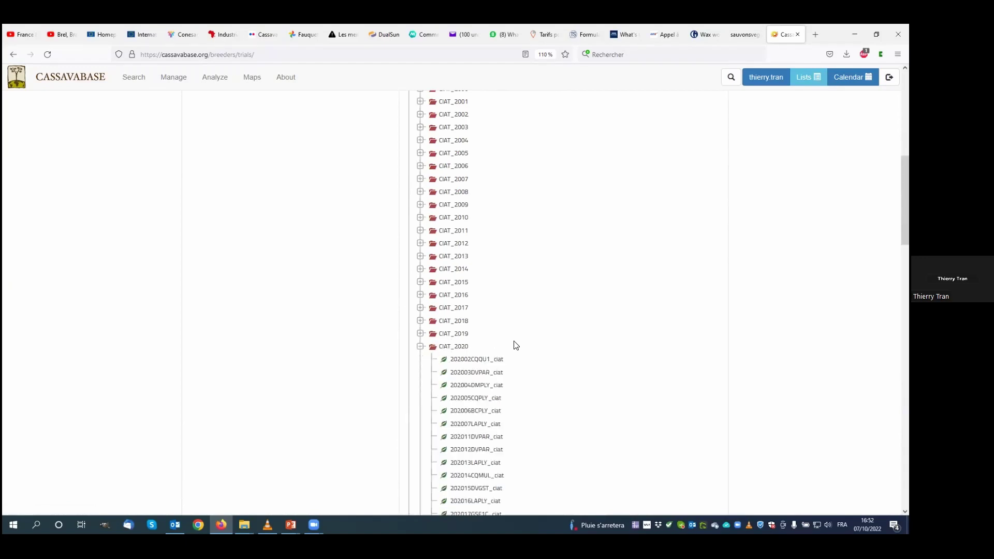
- Open the detail page of trial 202002CQQU1_ciat from the CIAT_2020 folder and review its trial details
{"action": "scroll", "coordinate": [516, 345], "scroll_direction": "down", "scroll_amount": 1}
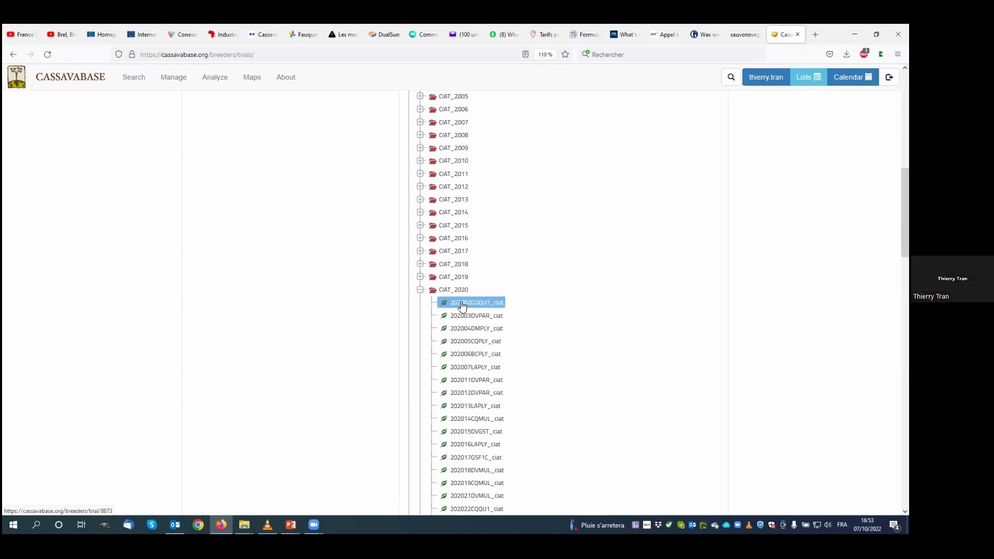
{"action": "left_click", "coordinate": [463, 305]}
{"action": "double_click", "coordinate": [467, 300]}
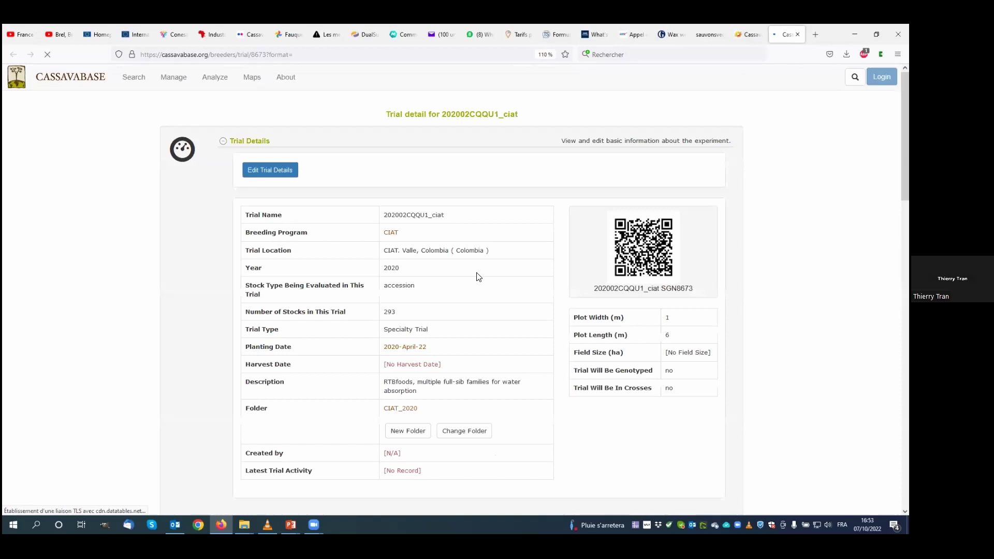
{"action": "scroll", "coordinate": [456, 272], "scroll_direction": "down", "scroll_amount": 3}
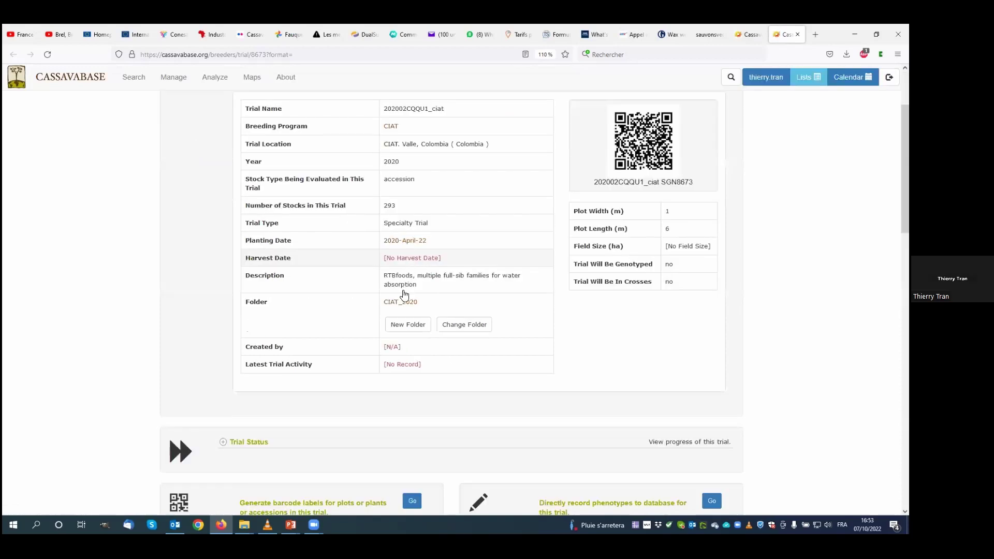
{"action": "scroll", "coordinate": [405, 294], "scroll_direction": "up", "scroll_amount": 1}
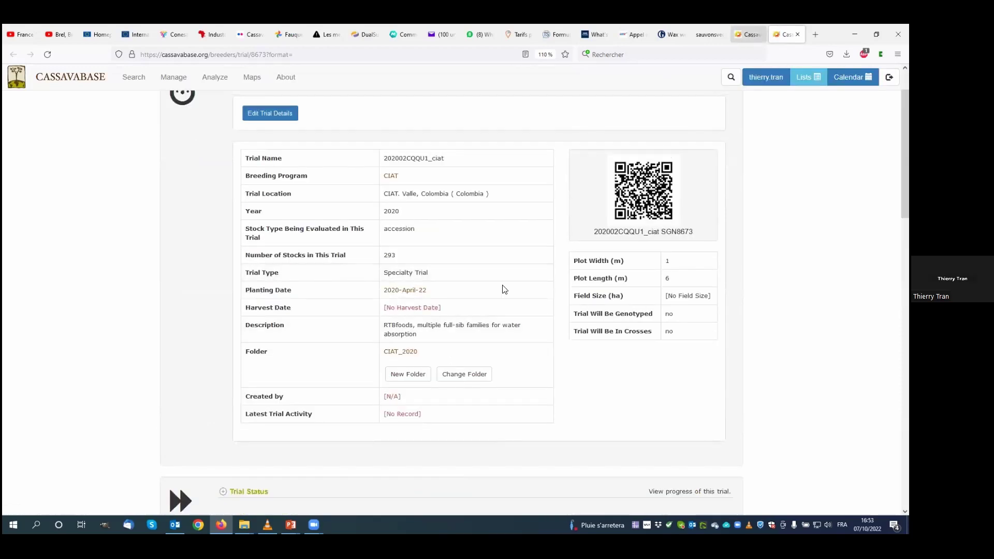
- Return to the trials tree and open the detail page of trial 202022CQQU1_ciat in the CIAT_2020 folder
{"action": "key", "text": "ctrl+Page_Up"}
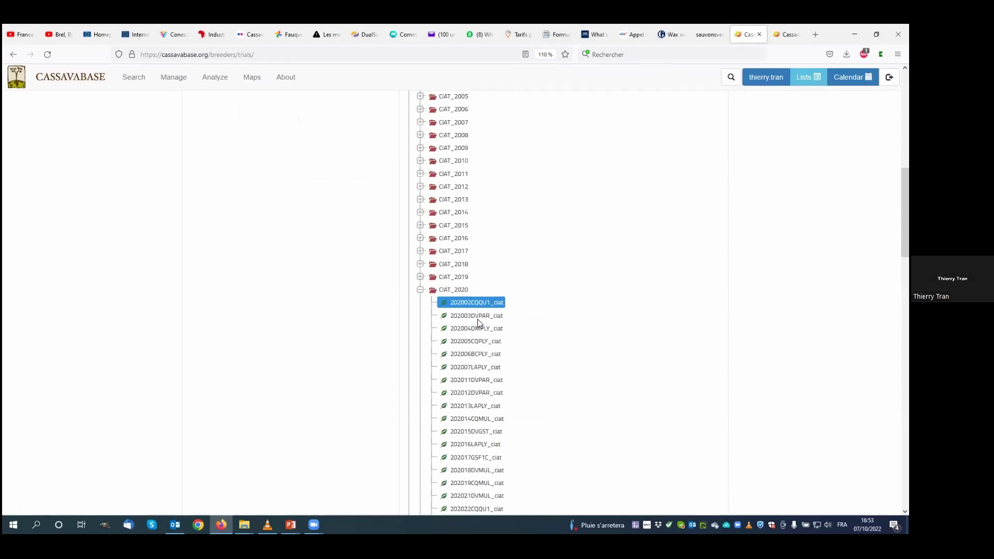
{"action": "scroll", "coordinate": [480, 401], "scroll_direction": "down", "scroll_amount": 1}
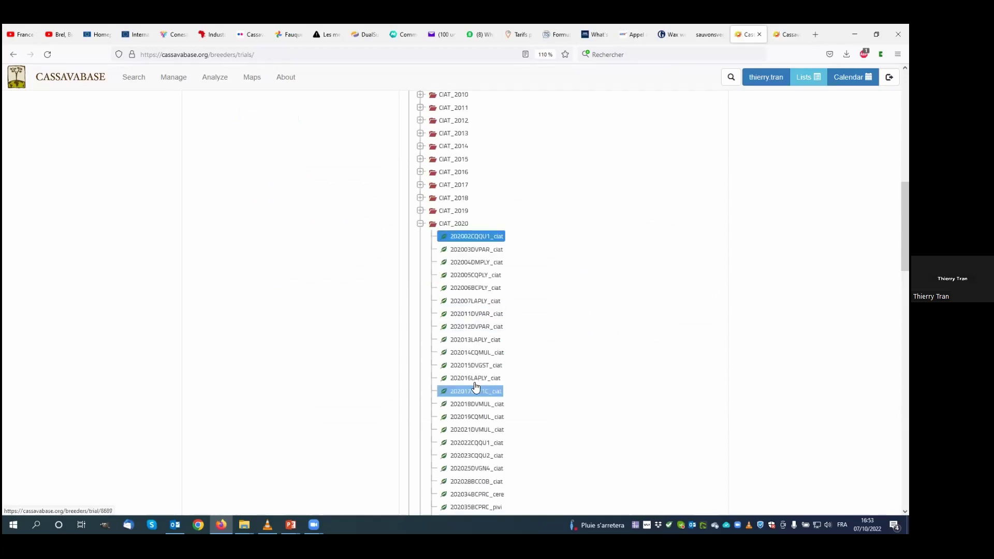
{"action": "middle_click", "coordinate": [475, 392]}
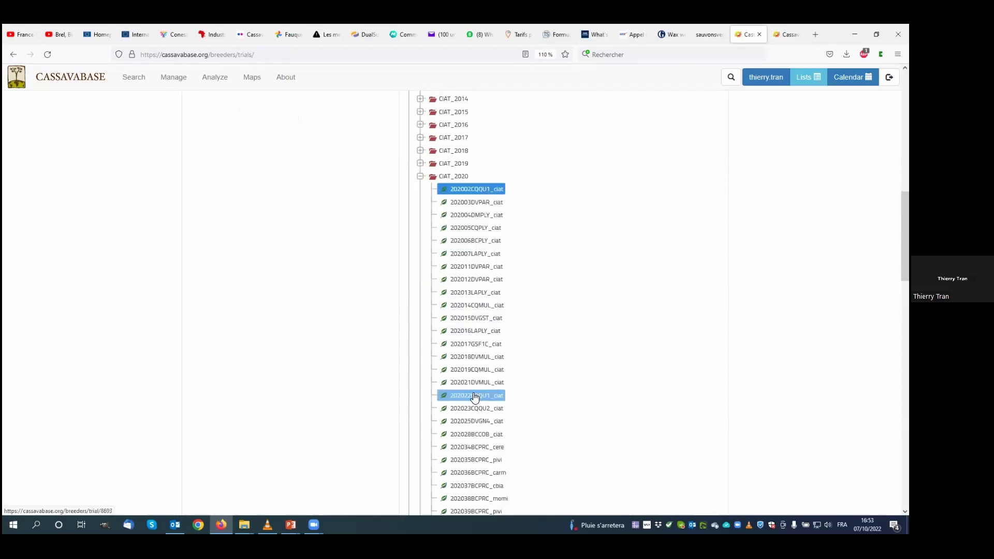
{"action": "left_click", "coordinate": [745, 33]}
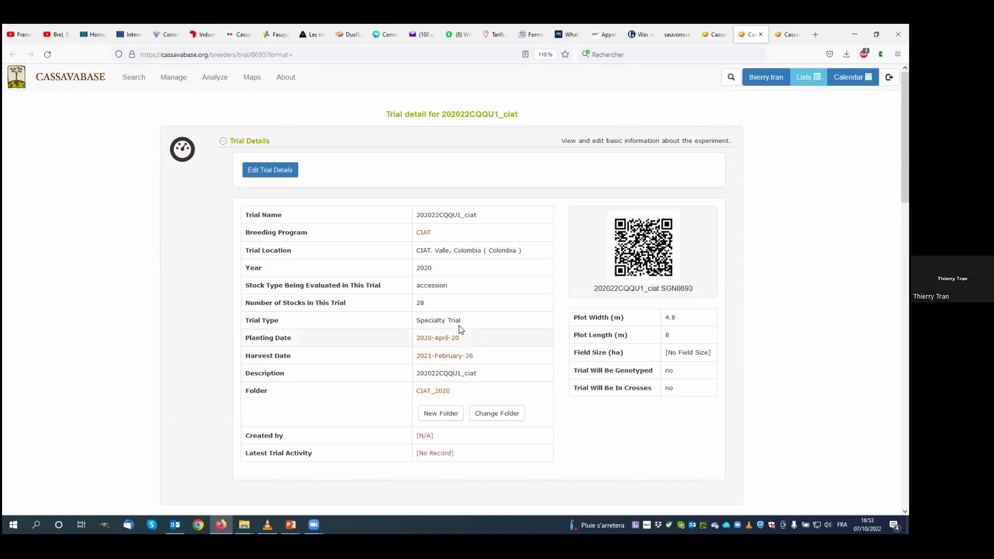
- Review the details of trial 202022CQQU1_ciat and highlight its trial name
{"action": "scroll", "coordinate": [459, 290], "scroll_direction": "down", "scroll_amount": 2}
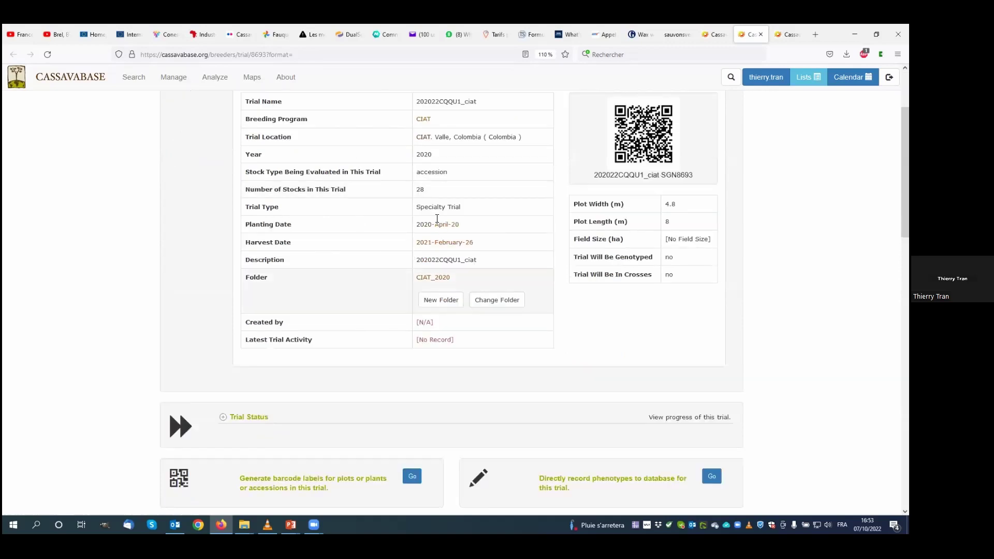
{"action": "scroll", "coordinate": [422, 216], "scroll_direction": "up", "scroll_amount": 2}
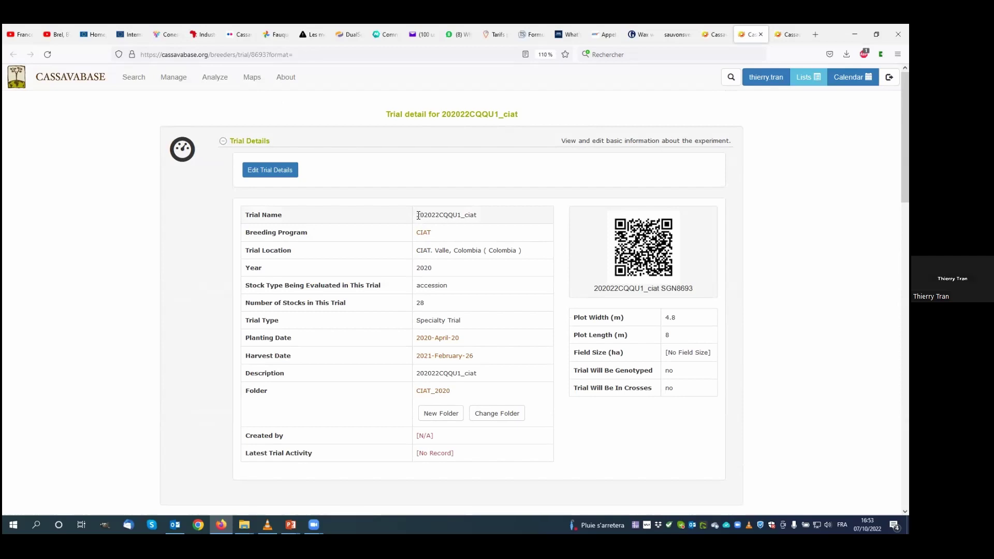
{"action": "left_click_drag", "start_coordinate": [418, 215], "coordinate": [479, 217]}
- Expand the Upload Data Files section of the trial page
{"action": "scroll", "coordinate": [434, 240], "scroll_direction": "down", "scroll_amount": 2}
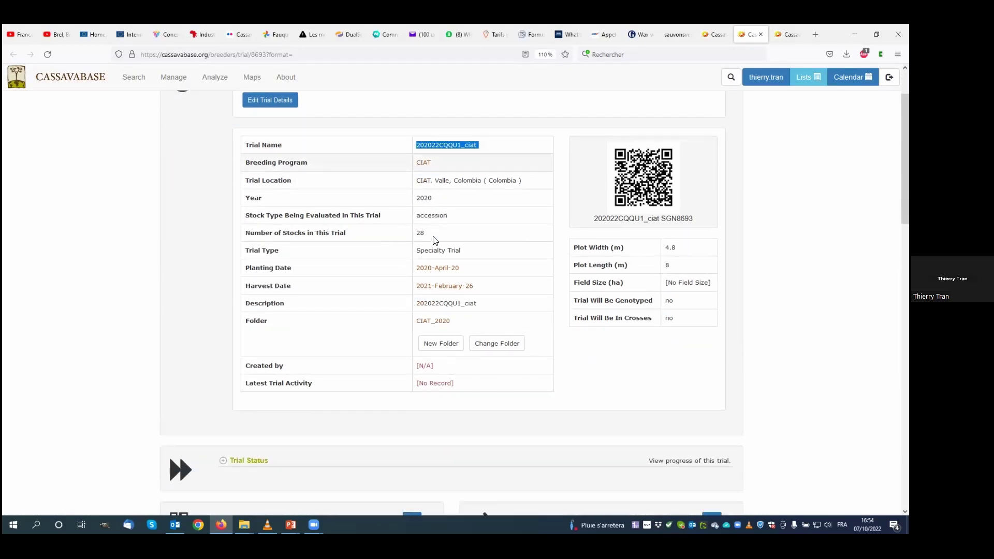
{"action": "scroll", "coordinate": [433, 240], "scroll_direction": "down", "scroll_amount": 4}
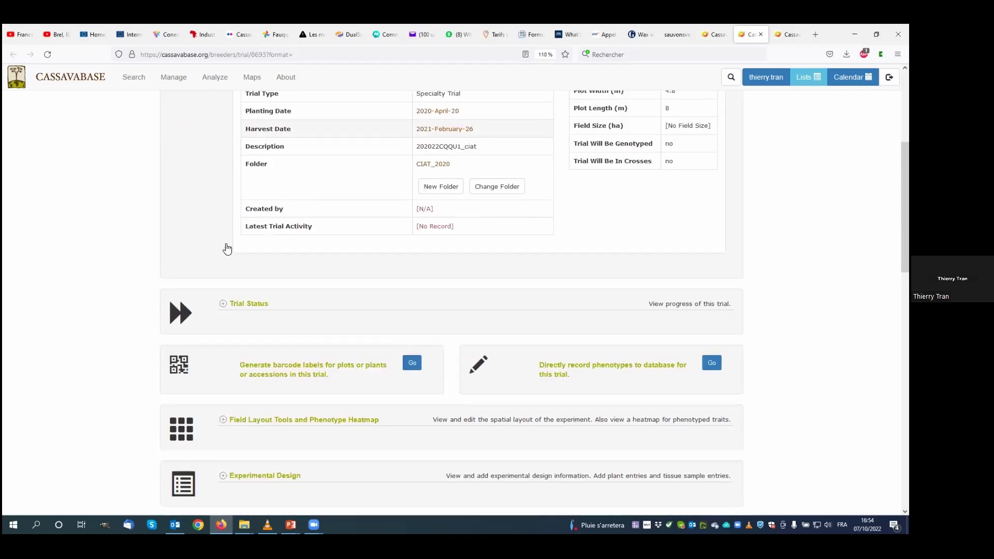
{"action": "scroll", "coordinate": [233, 296], "scroll_direction": "down", "scroll_amount": 4}
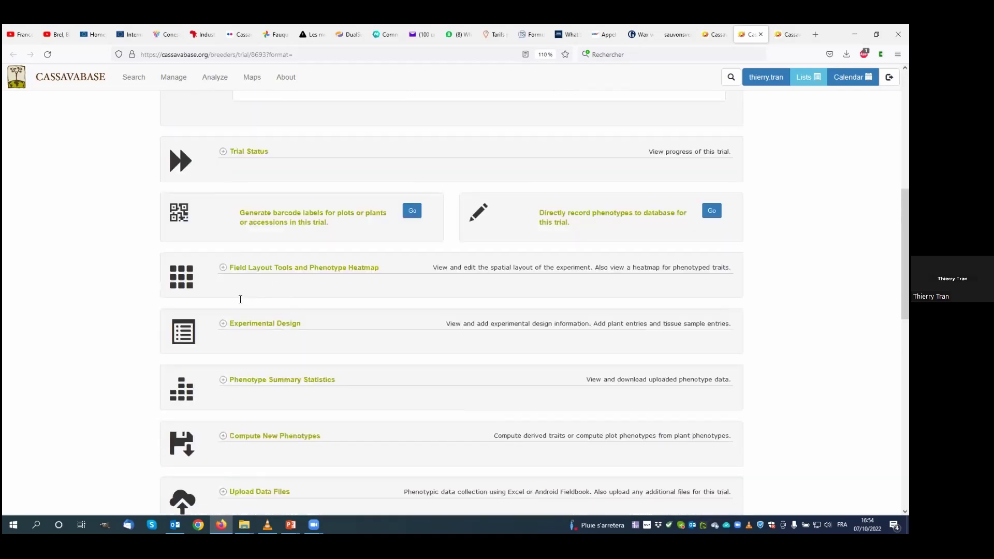
{"action": "scroll", "coordinate": [233, 300], "scroll_direction": "down", "scroll_amount": 5}
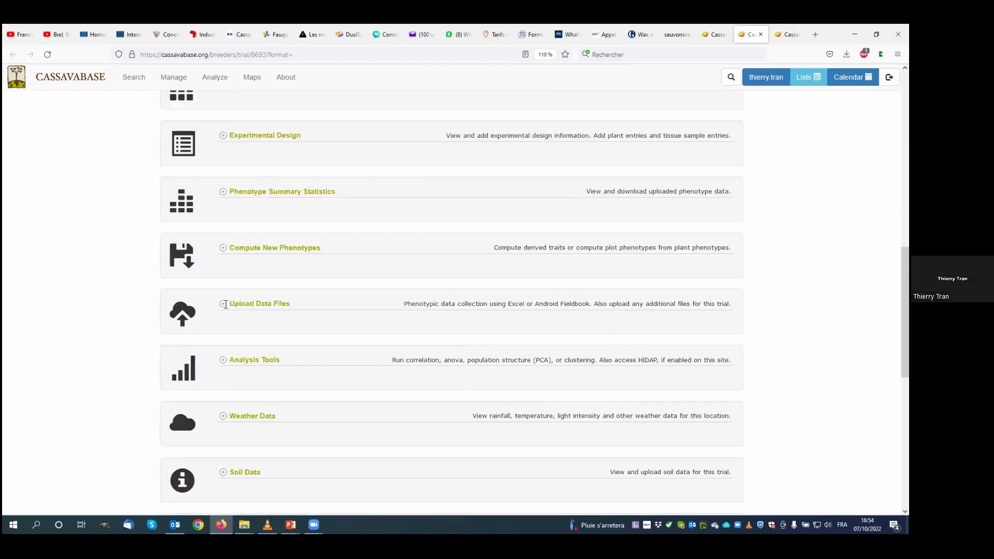
{"action": "left_click", "coordinate": [223, 303]}
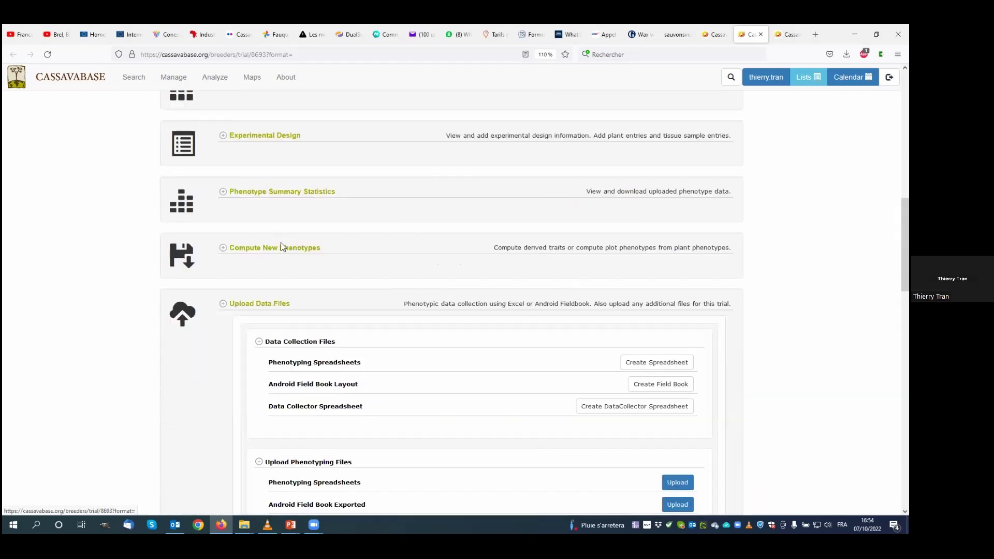
- Examine the data collection and upload options, the uploaded phenotyping files and the additional files of the trial
{"action": "scroll", "coordinate": [280, 264], "scroll_direction": "down", "scroll_amount": 3}
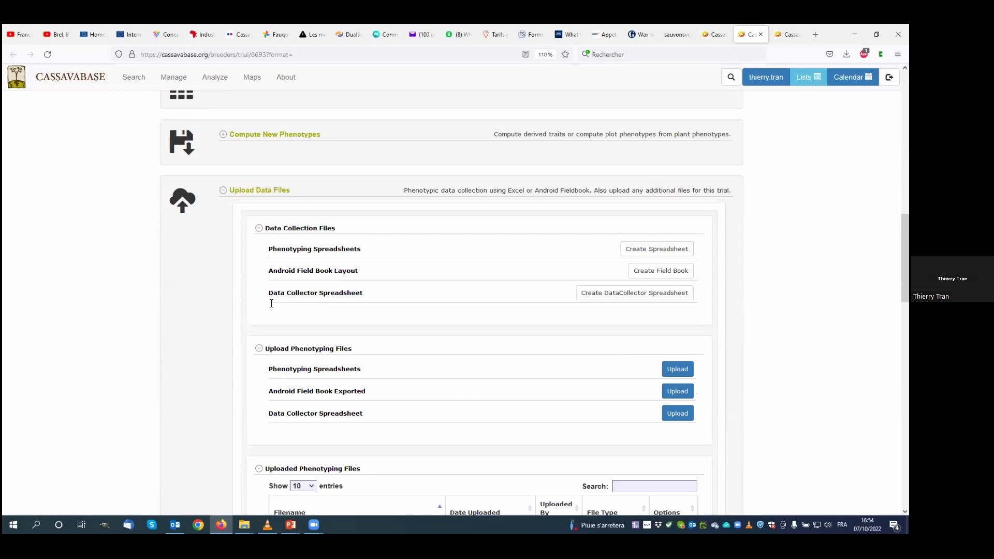
{"action": "scroll", "coordinate": [254, 308], "scroll_direction": "down", "scroll_amount": 3}
{"action": "scroll", "coordinate": [310, 280], "scroll_direction": "down", "scroll_amount": 2}
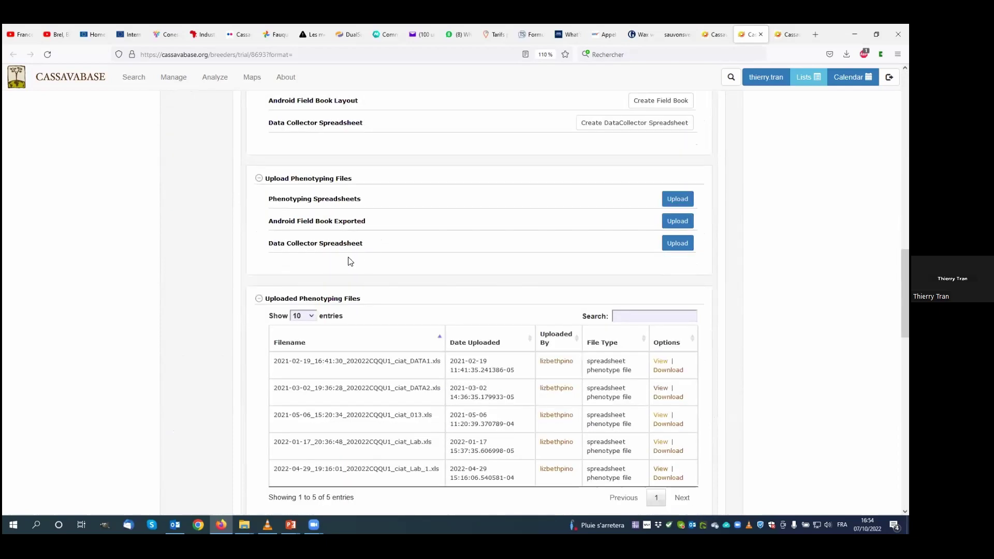
{"action": "scroll", "coordinate": [330, 277], "scroll_direction": "down", "scroll_amount": 3}
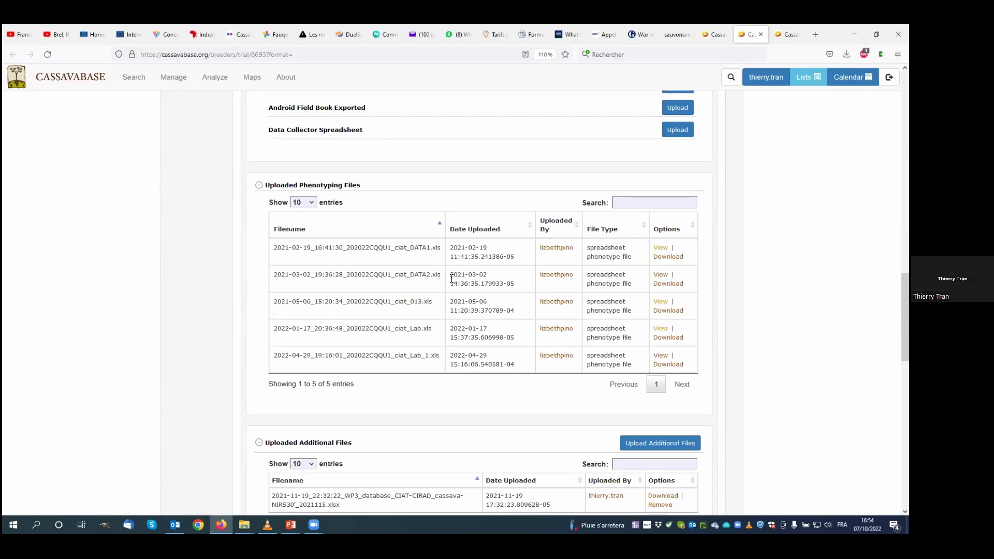
{"action": "scroll", "coordinate": [451, 279], "scroll_direction": "down", "scroll_amount": 2}
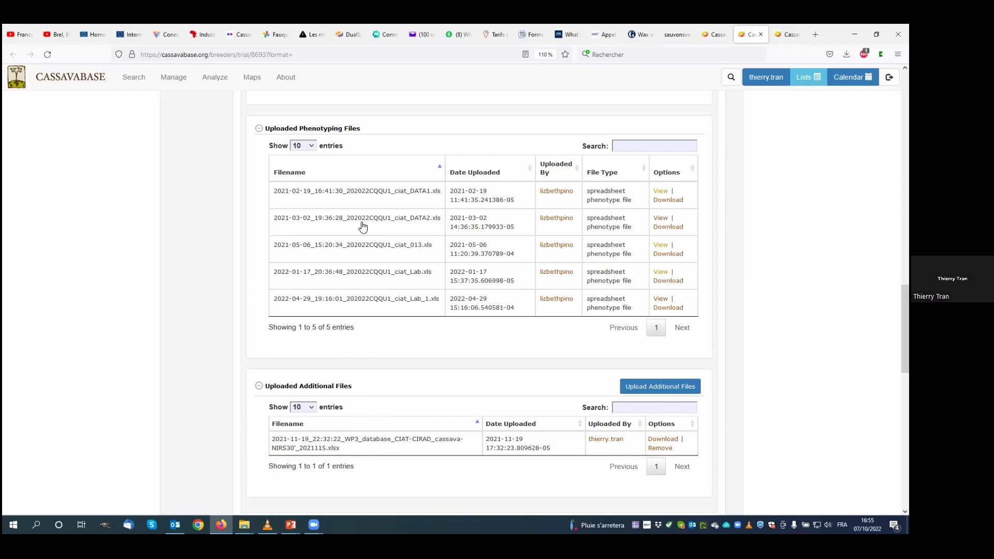
{"action": "scroll", "coordinate": [362, 227], "scroll_direction": "up", "scroll_amount": 2}
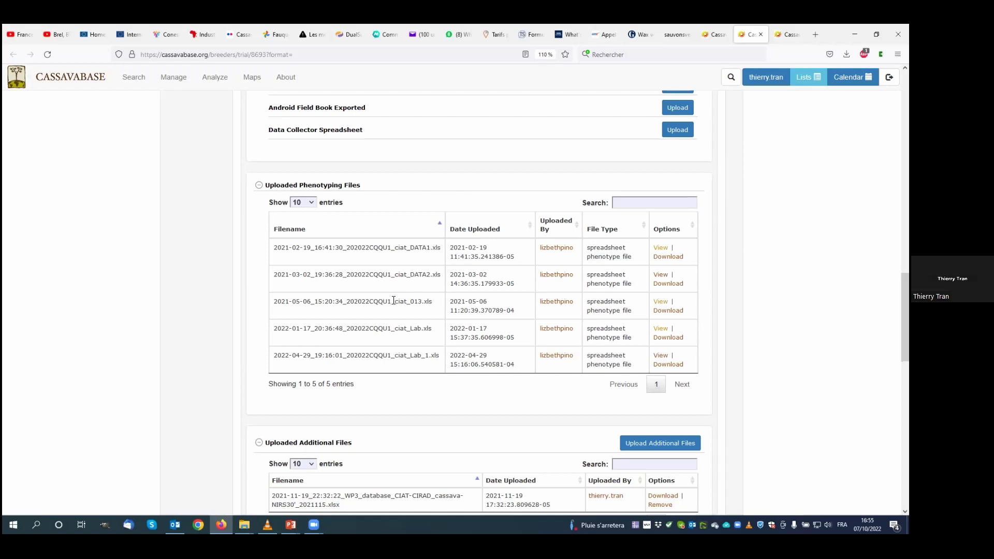
- Review the trial page's sections again, checking the uploaded file tables against the trial details at its beginning
{"action": "scroll", "coordinate": [393, 300], "scroll_direction": "up", "scroll_amount": 10}
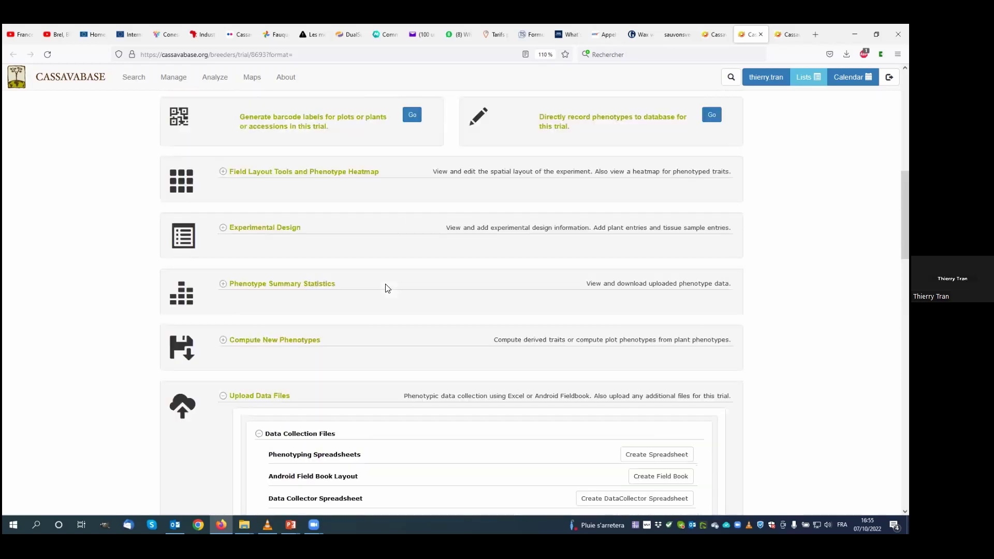
{"action": "scroll", "coordinate": [388, 280], "scroll_direction": "up", "scroll_amount": 1}
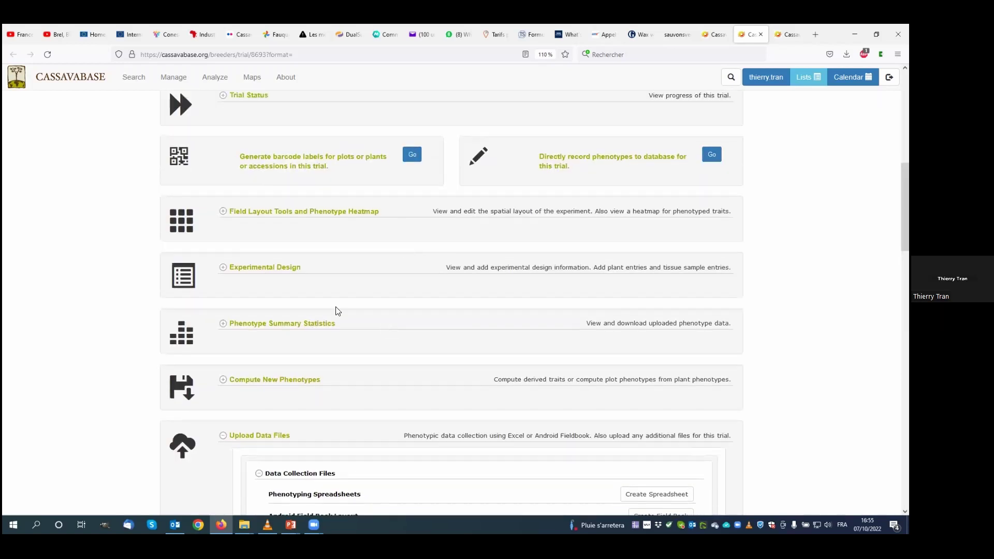
{"action": "scroll", "coordinate": [435, 224], "scroll_direction": "up", "scroll_amount": 7}
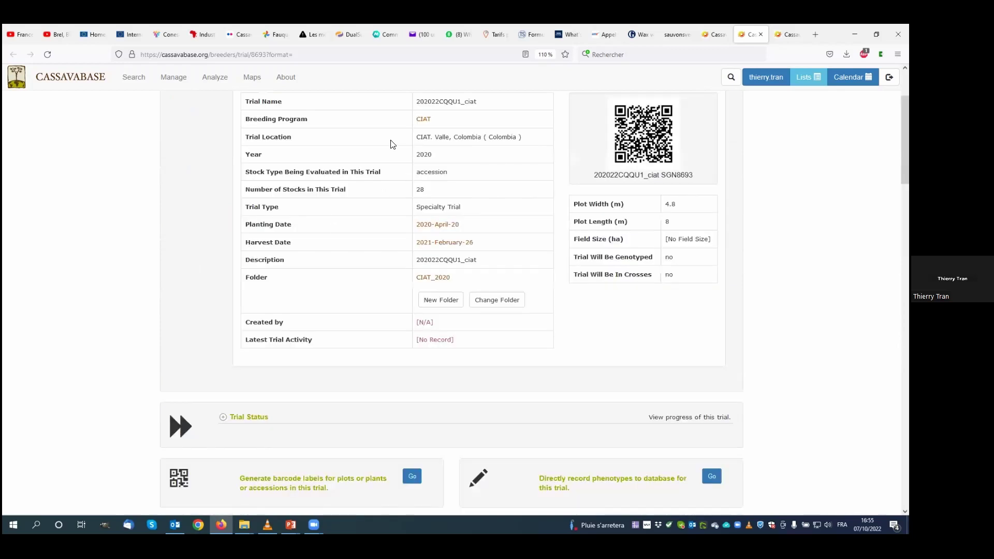
{"action": "scroll", "coordinate": [434, 329], "scroll_direction": "down", "scroll_amount": 15}
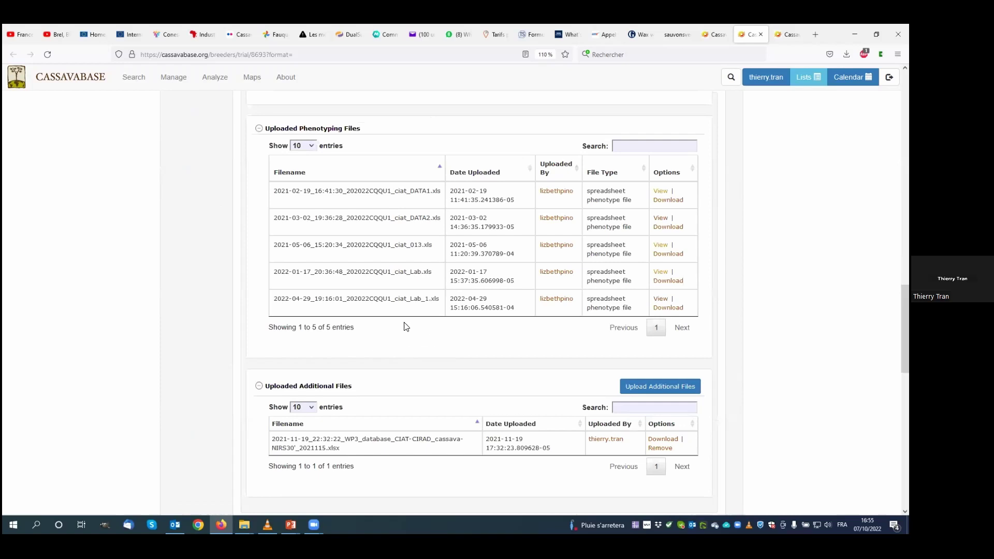
{"action": "scroll", "coordinate": [406, 326], "scroll_direction": "up", "scroll_amount": 2}
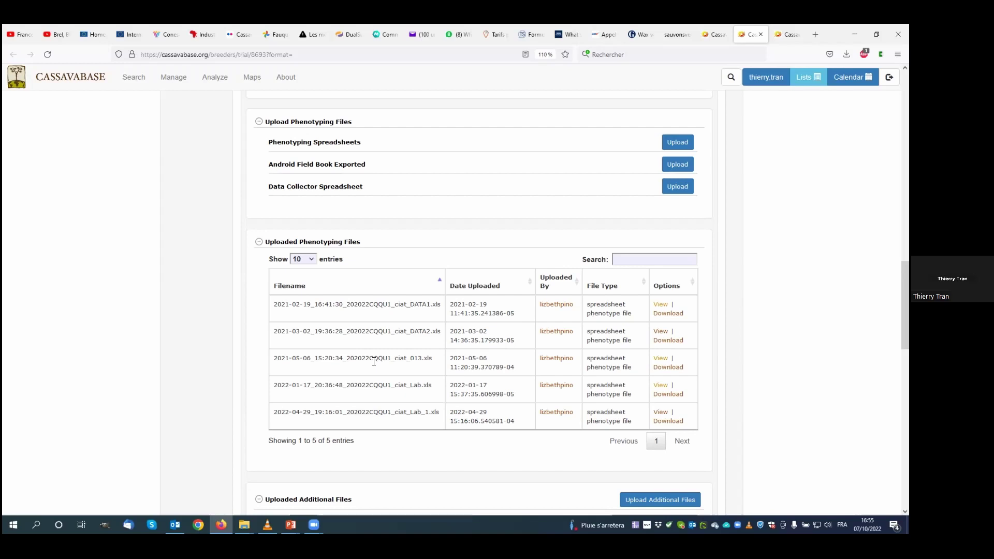
{"action": "scroll", "coordinate": [374, 361], "scroll_direction": "up", "scroll_amount": 5}
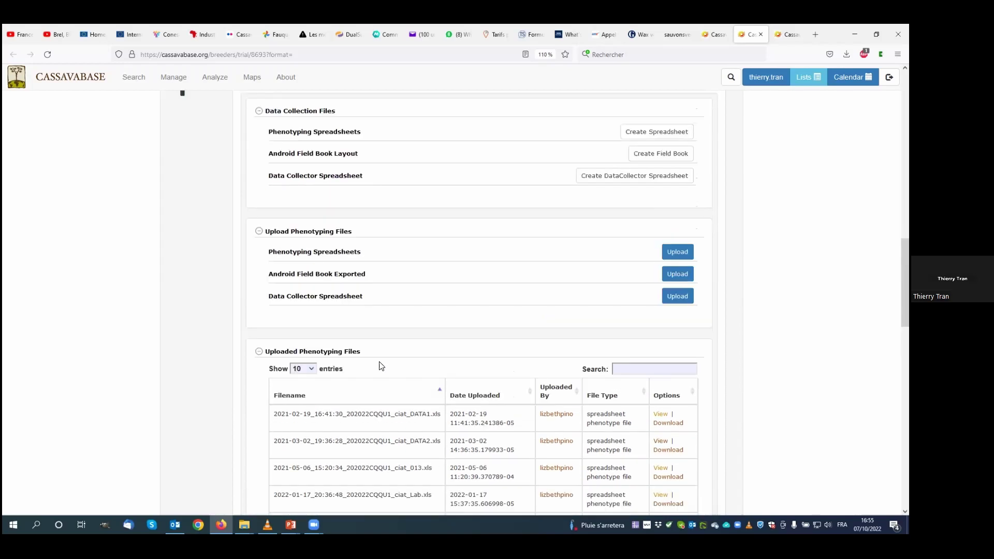
{"action": "scroll", "coordinate": [381, 365], "scroll_direction": "up", "scroll_amount": 3}
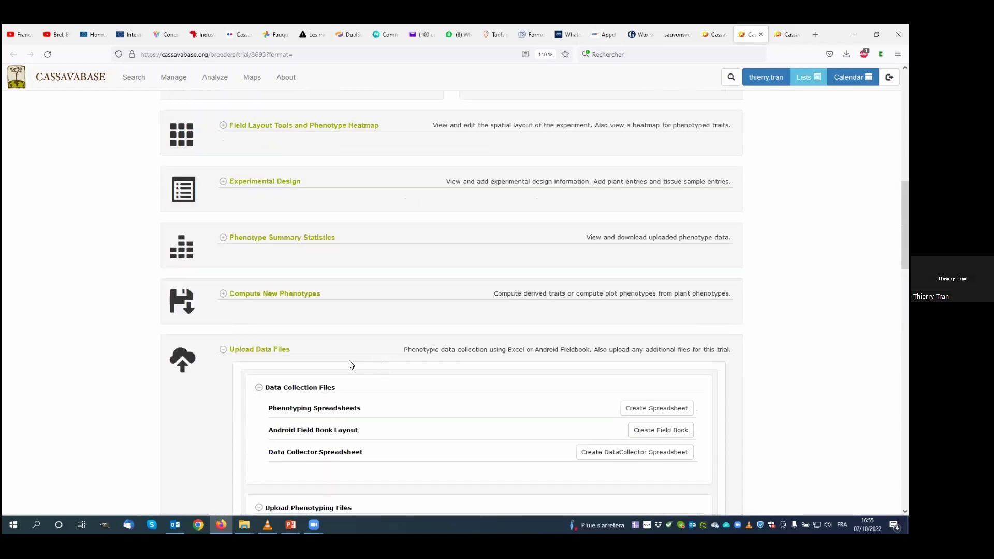
{"action": "scroll", "coordinate": [352, 369], "scroll_direction": "up", "scroll_amount": 5}
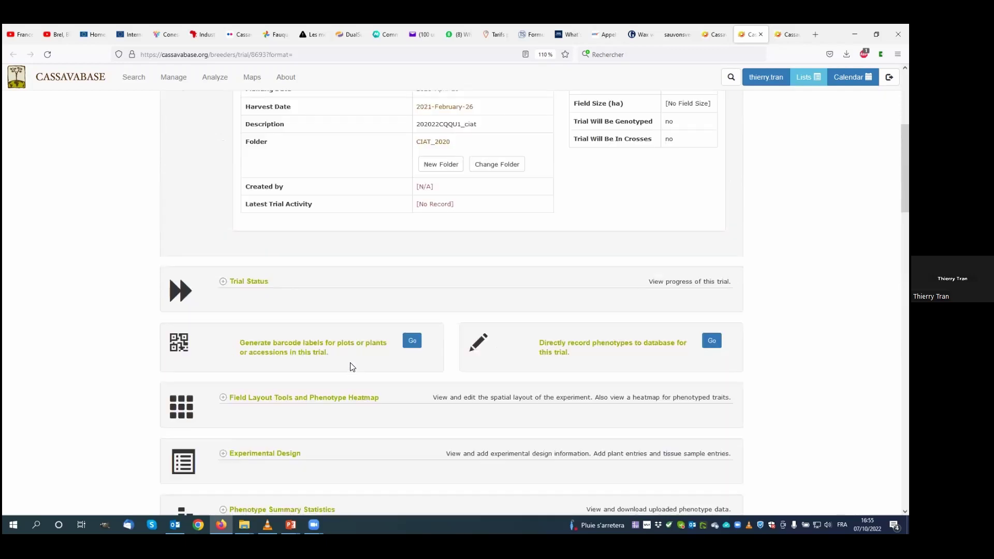
{"action": "scroll", "coordinate": [352, 367], "scroll_direction": "up", "scroll_amount": 5}
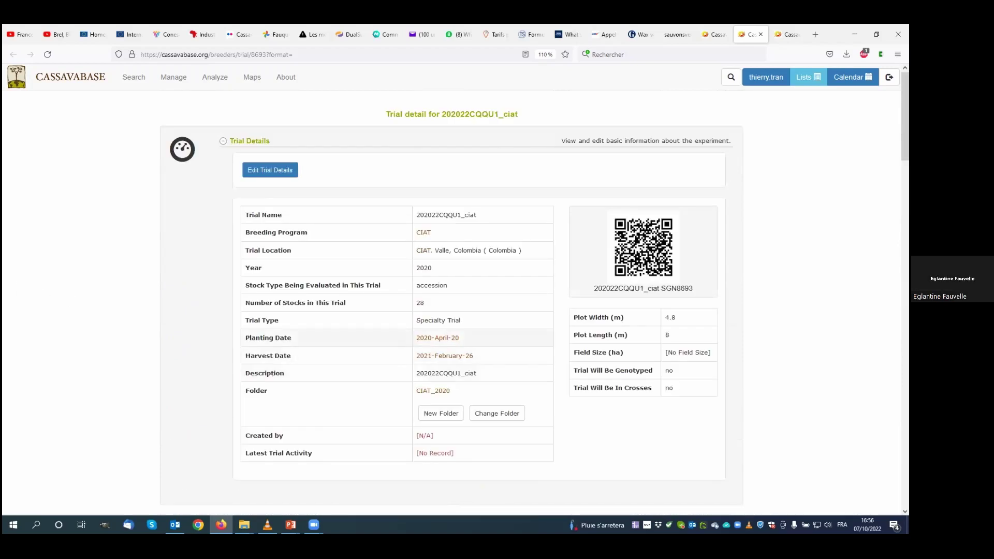